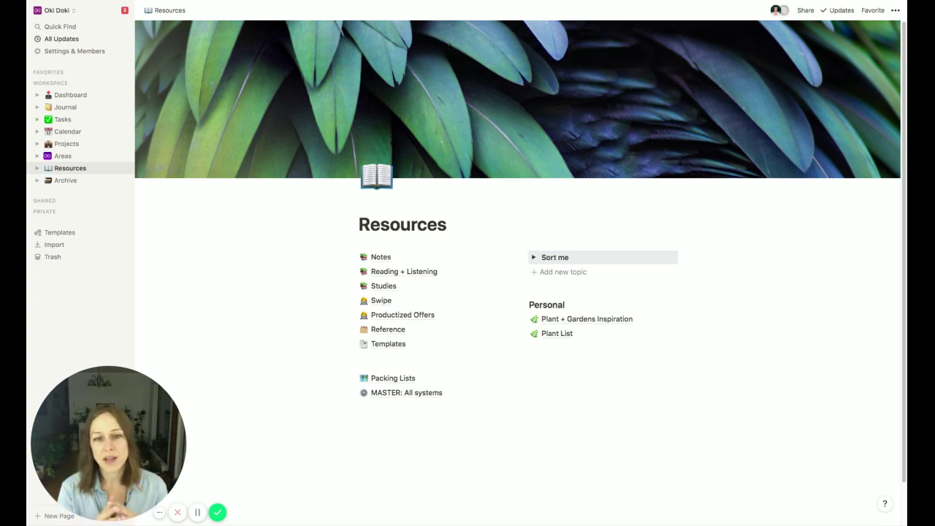
Step: Open Reading + Listening and switch it from the To Read gallery to the table view
left_click(386, 273)
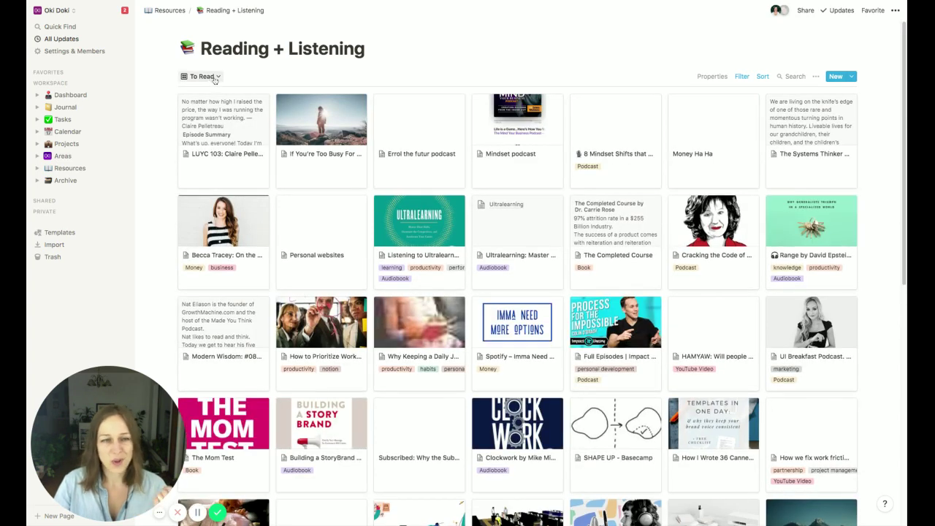
left_click(215, 78)
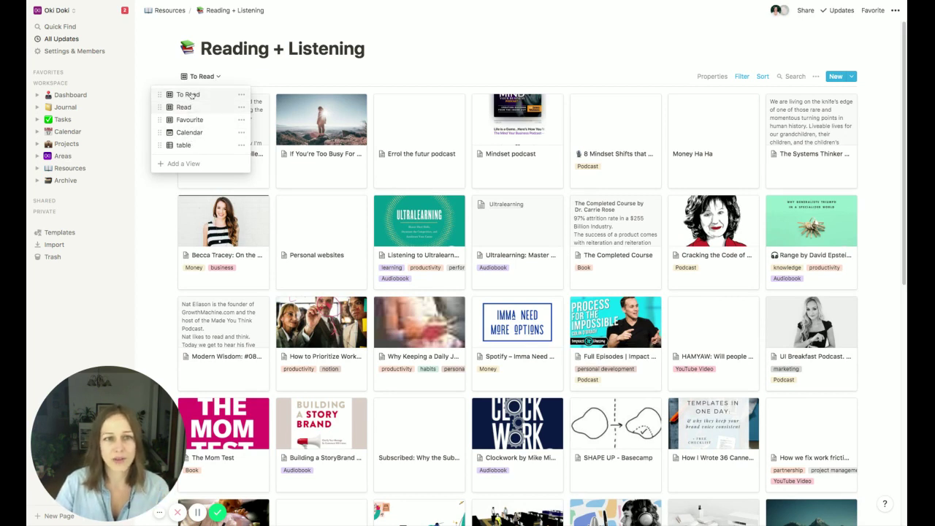
key("Return")
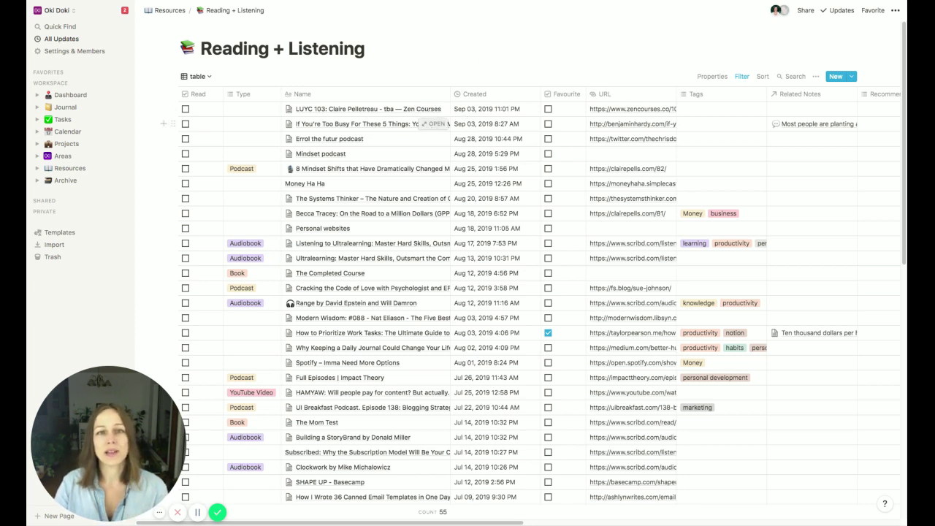
Step: Preview the 'If You're Too Busy For These 5 Things' entry and read through its properties and text
left_click(437, 124)
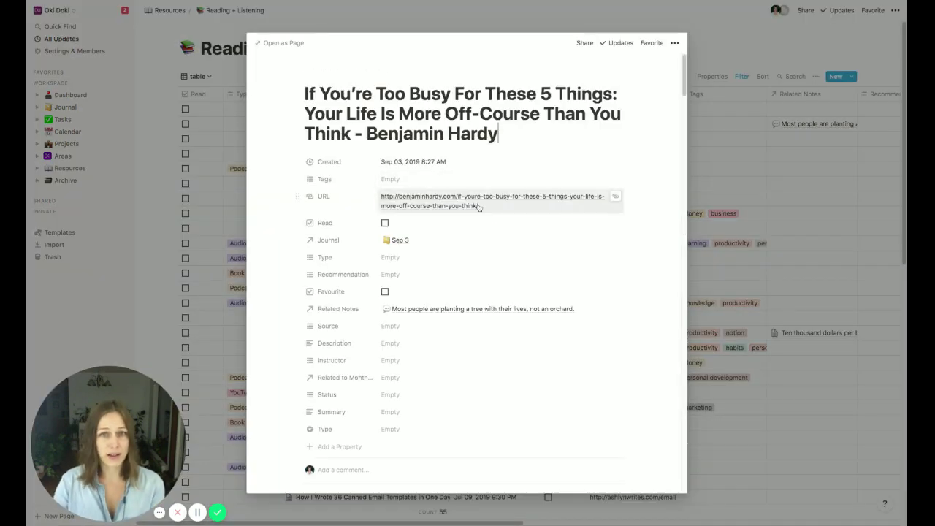
scroll(479, 207, "down", 1)
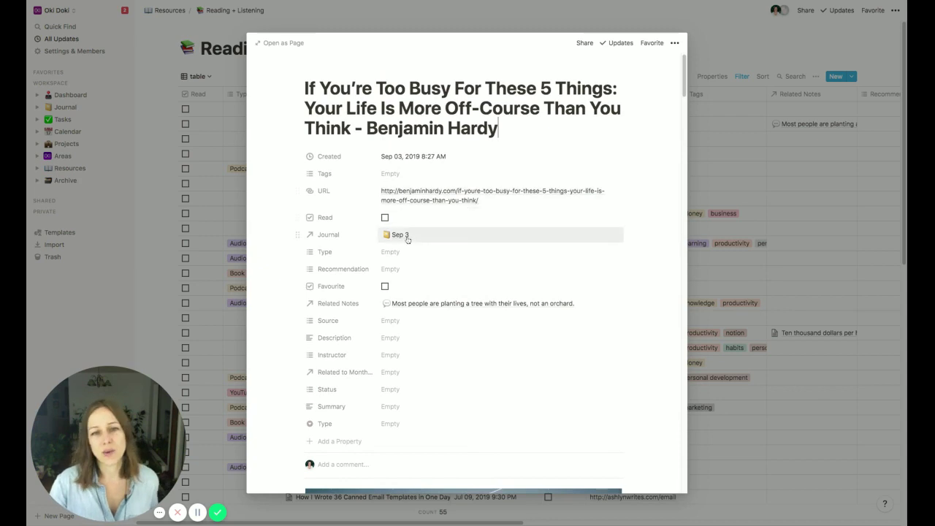
scroll(453, 278, "down", 3)
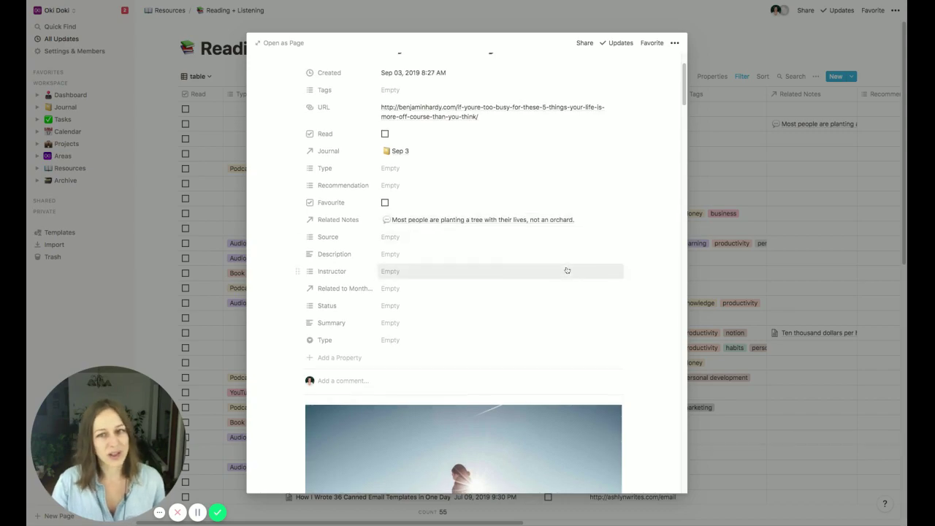
scroll(563, 267, "down", 8)
scroll(566, 270, "down", 20)
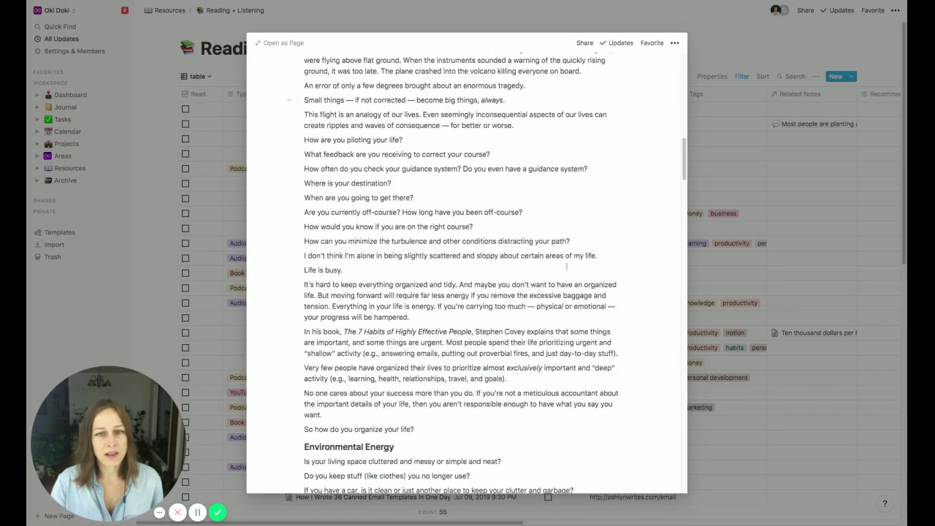
scroll(566, 267, "down", 10)
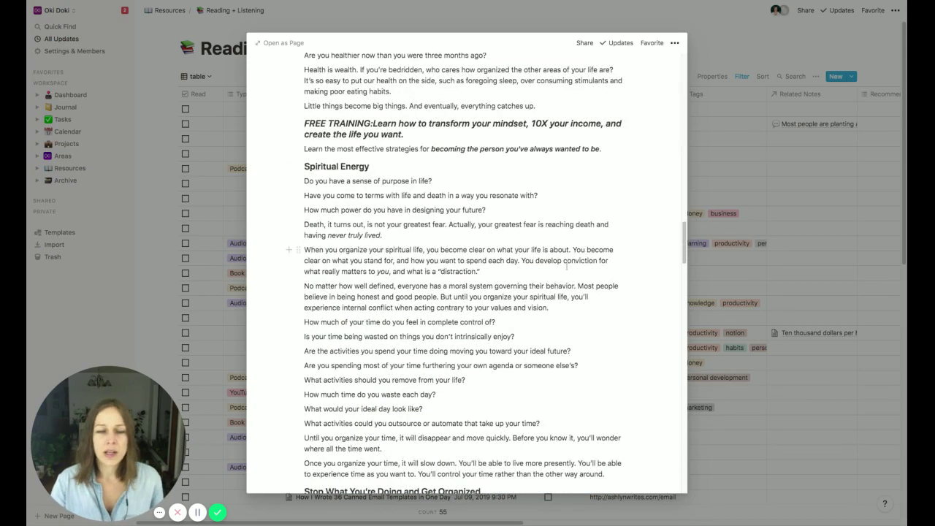
scroll(566, 267, "down", 3)
scroll(566, 267, "up", 20)
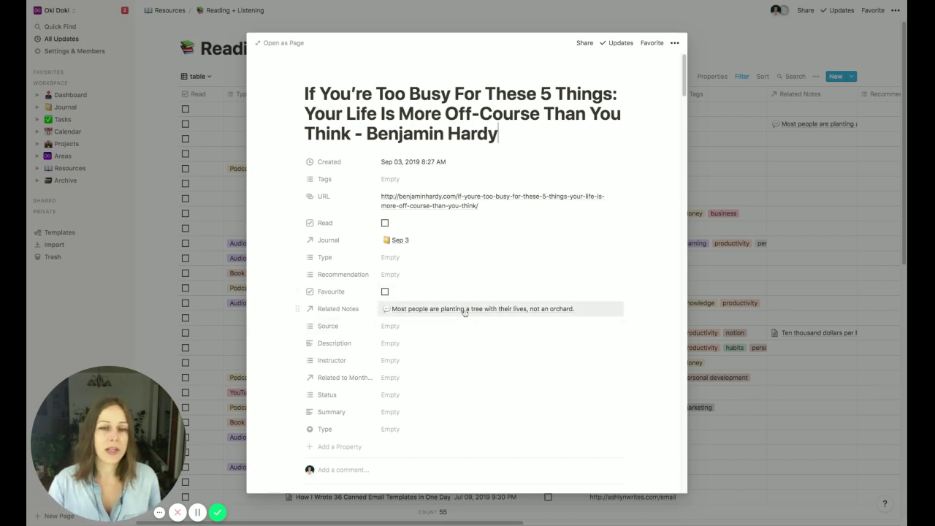
Step: Open the linked quote note from Related Notes and review its Area (Best Self) and Source options unchanged
left_click(441, 312)
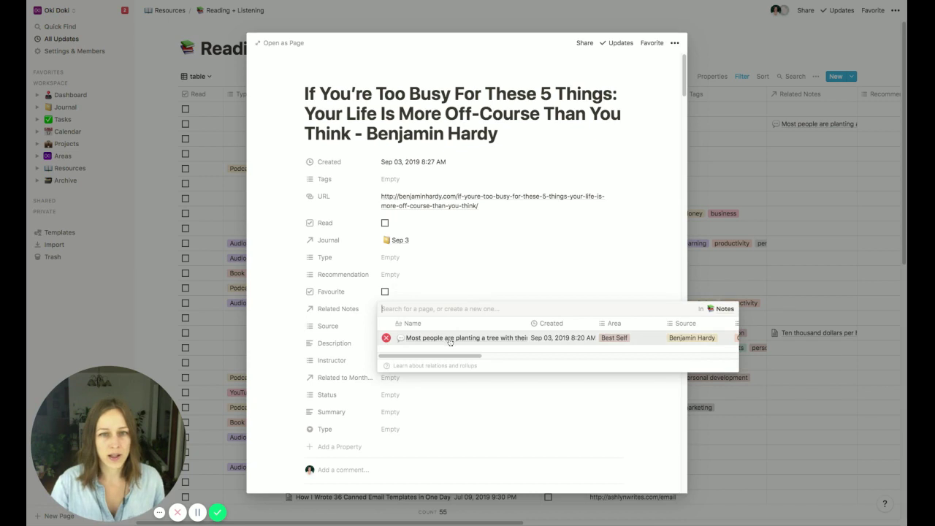
left_click(450, 340)
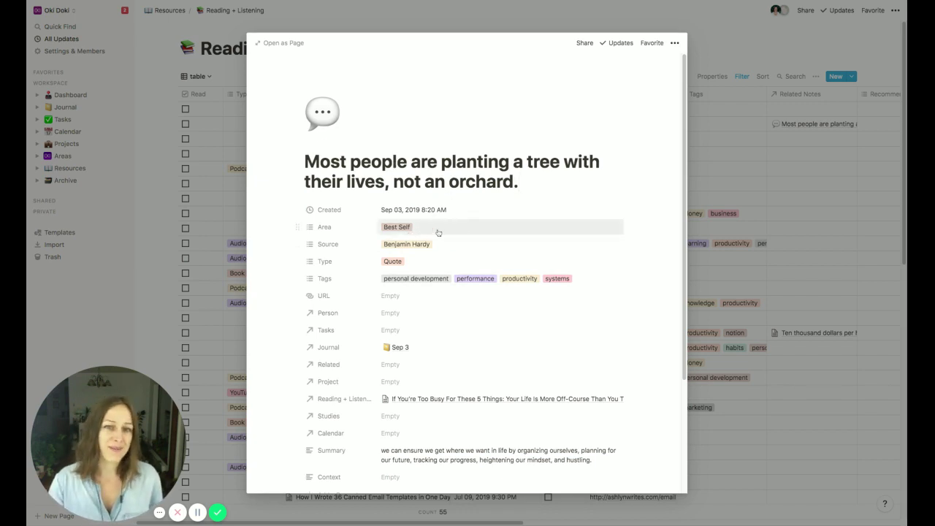
left_click(431, 229)
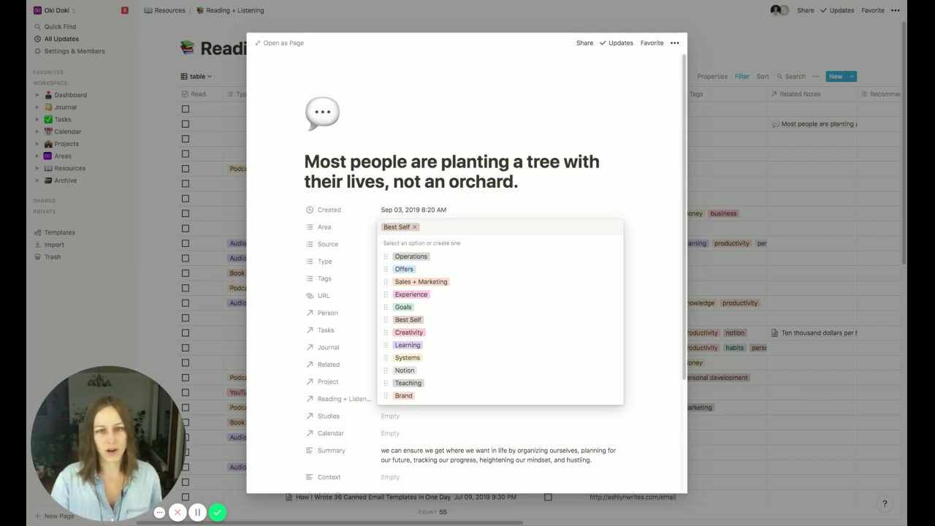
left_click(474, 187)
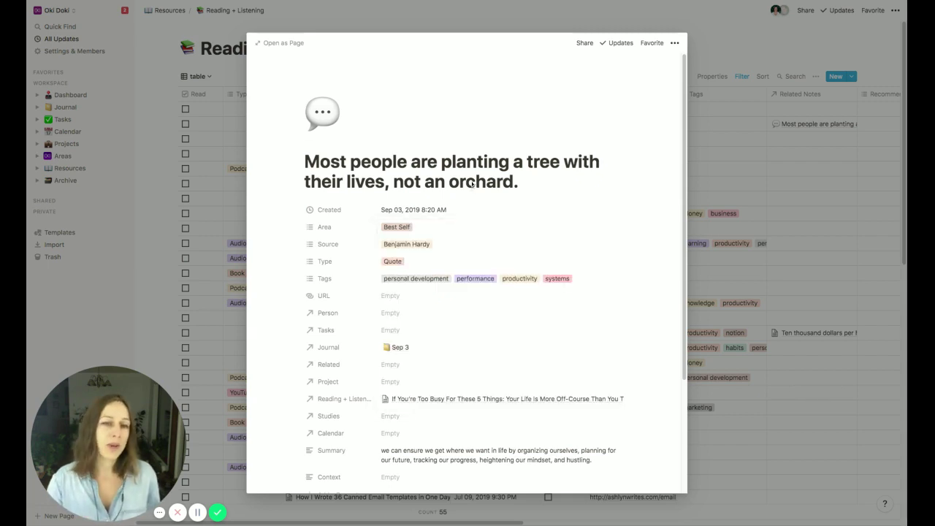
left_click(442, 247)
left_click(429, 142)
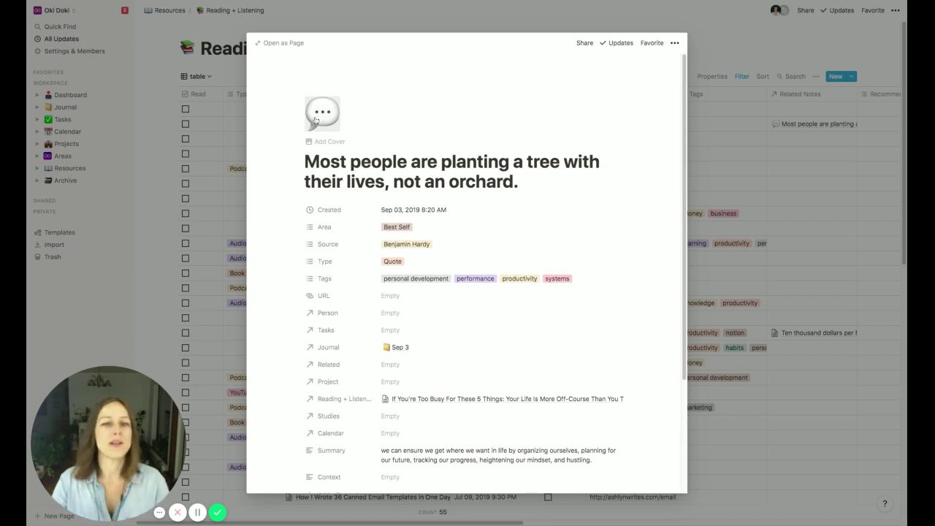
Step: Give 'by organizing ourselves' in the quote's Summary a yellow background and finish editing
scroll(520, 341, "down", 4)
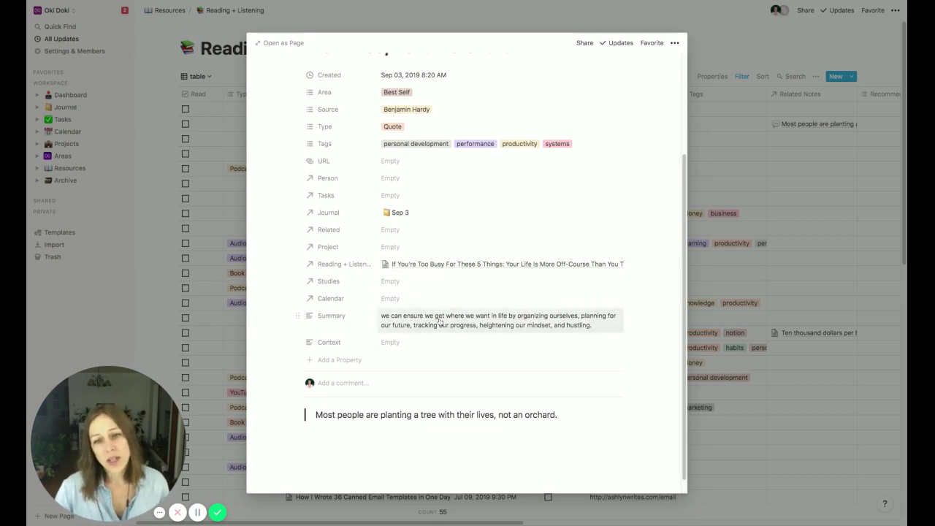
left_click_drag(527, 326, 593, 326)
left_click(593, 326)
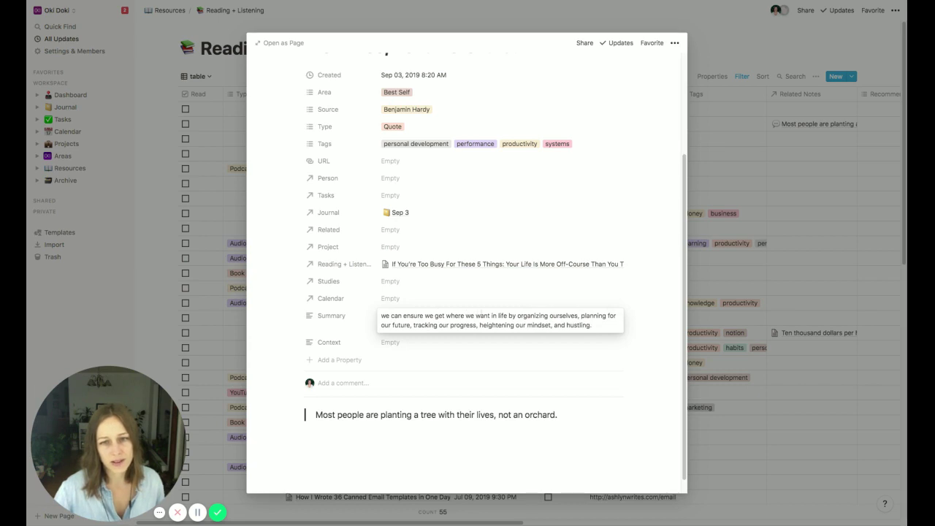
left_click_drag(509, 315, 578, 316)
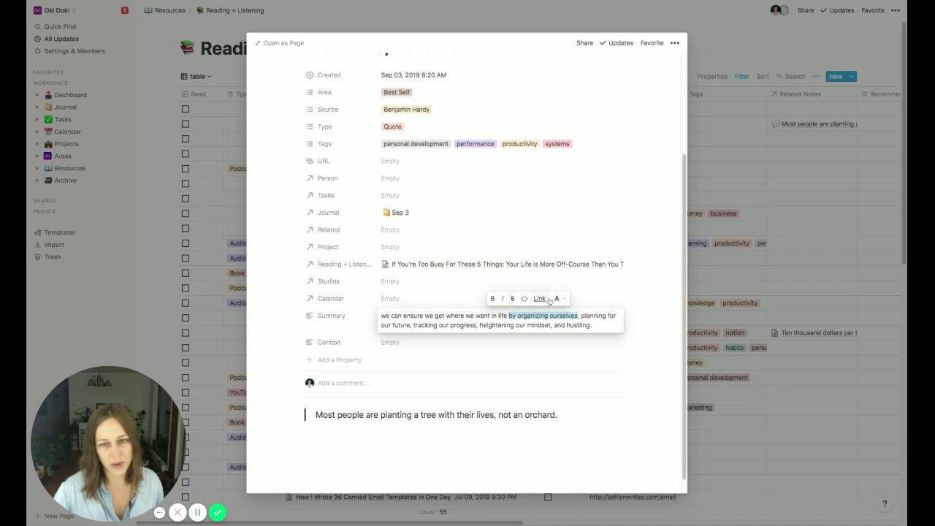
left_click(558, 299)
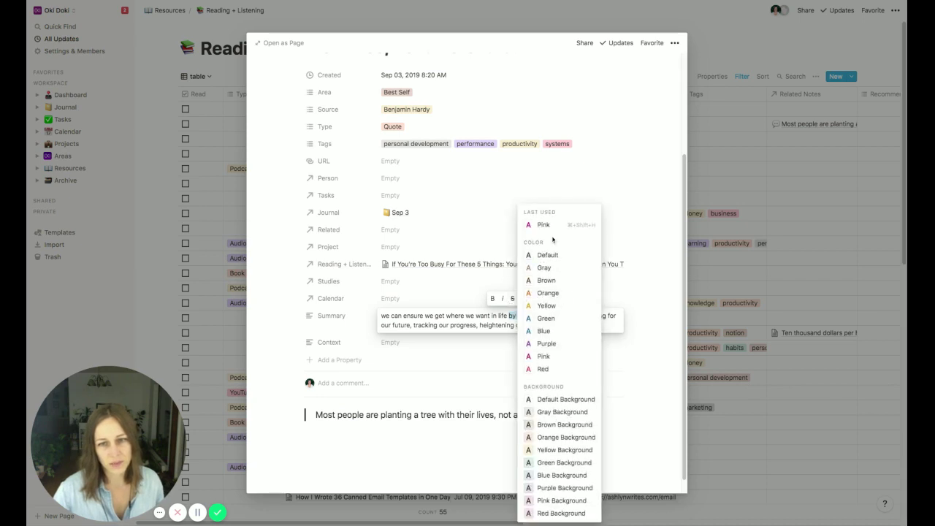
left_click(560, 450)
left_click(470, 328)
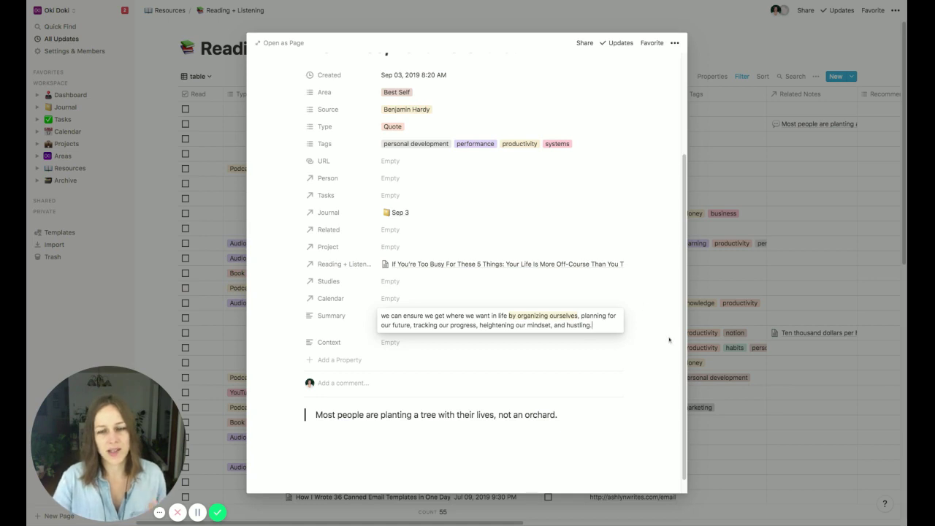
key("Escape")
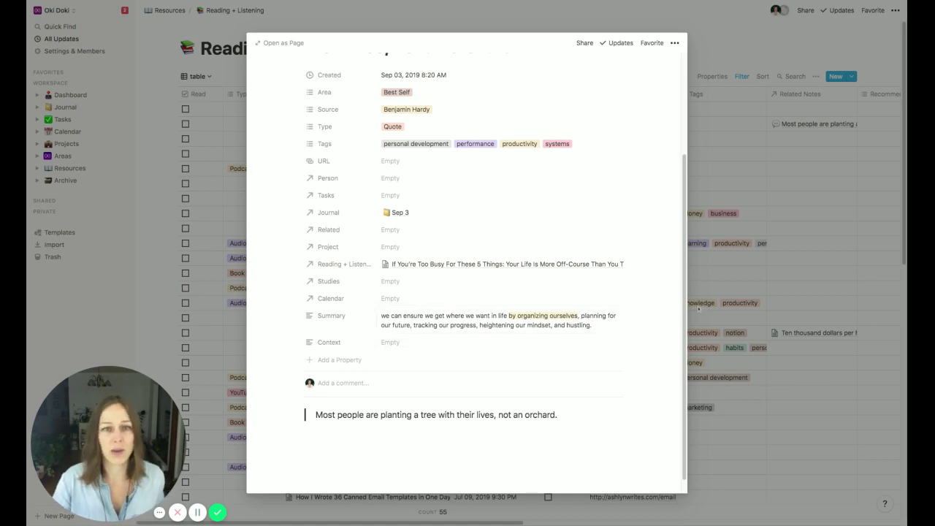
Step: Close the quote note, go up to Resources, and browse the Notes database's Master notes table
left_click(718, 268)
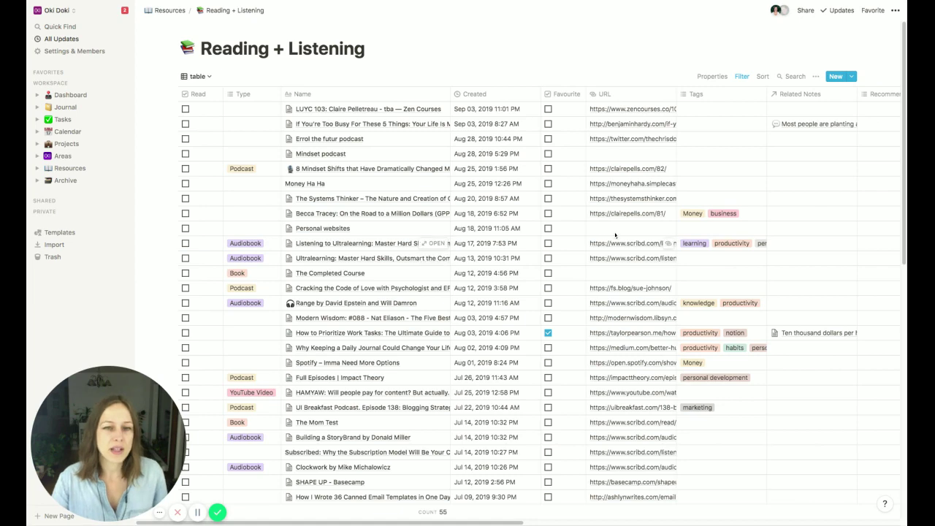
left_click(169, 10)
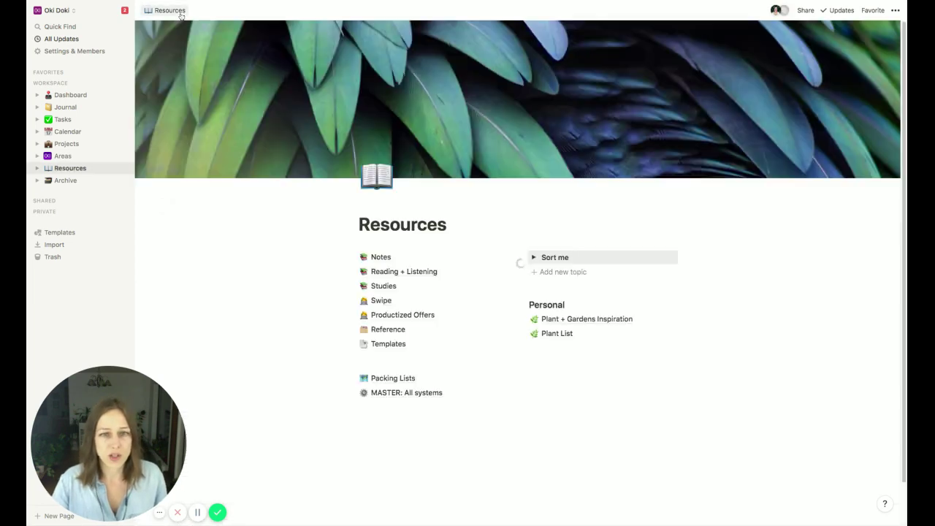
left_click(380, 257)
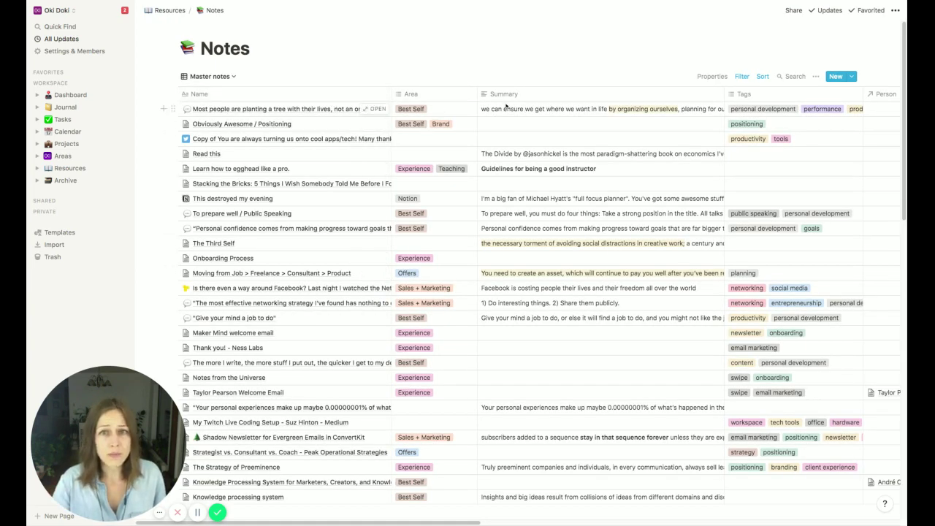
scroll(596, 351, "down", 3)
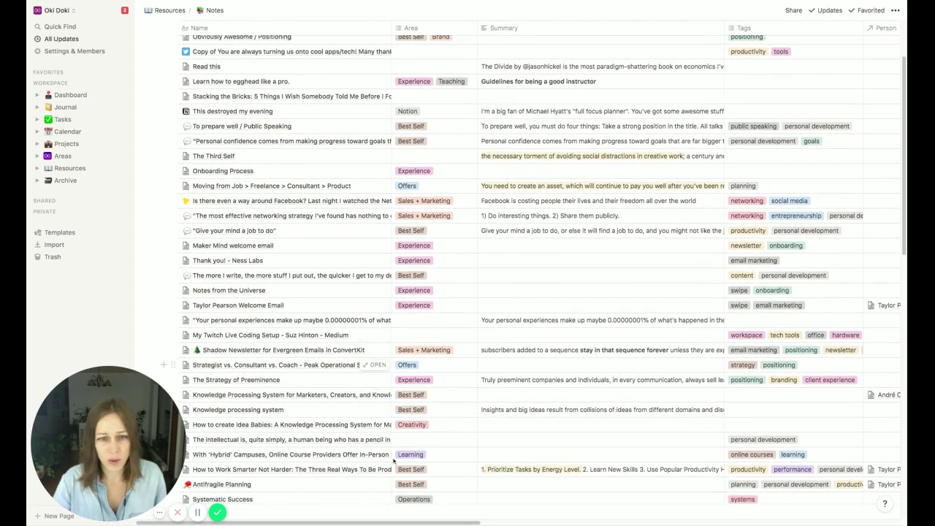
scroll(336, 461, "down", 1)
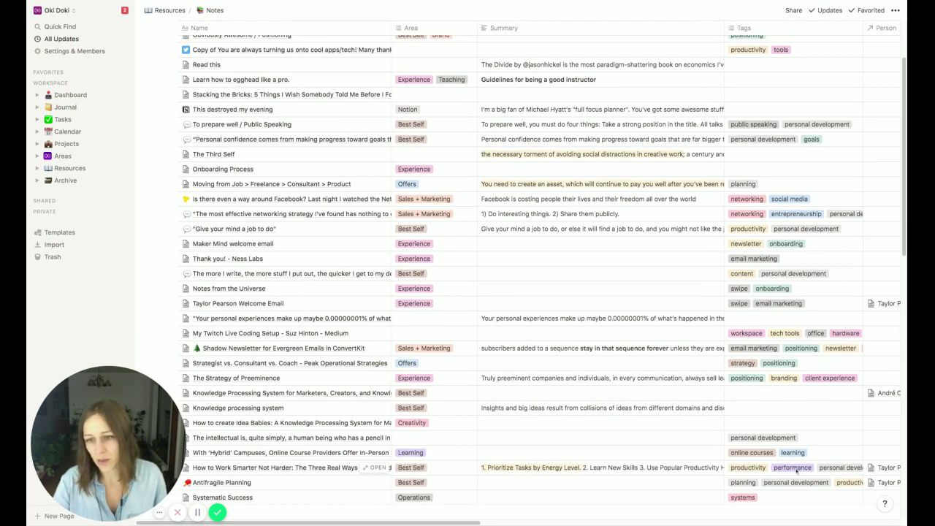
scroll(756, 472, "up", 3)
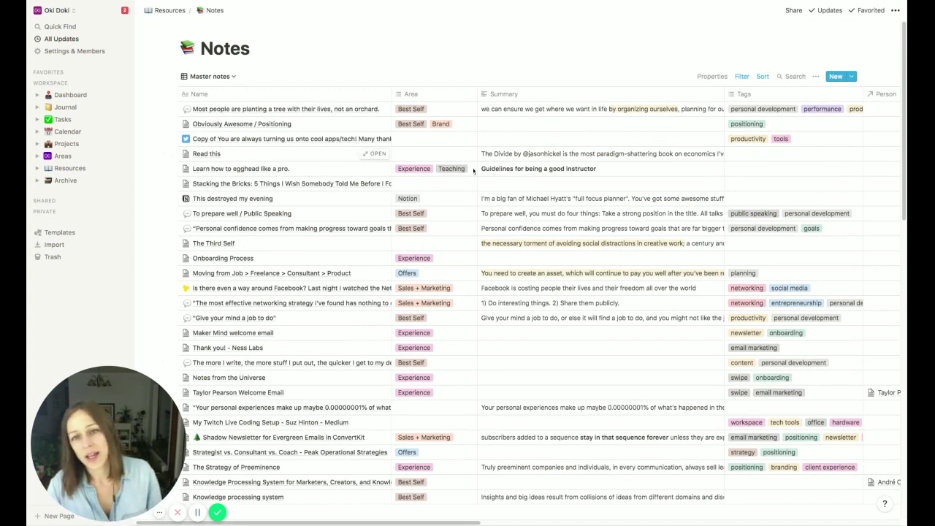
left_click(376, 170)
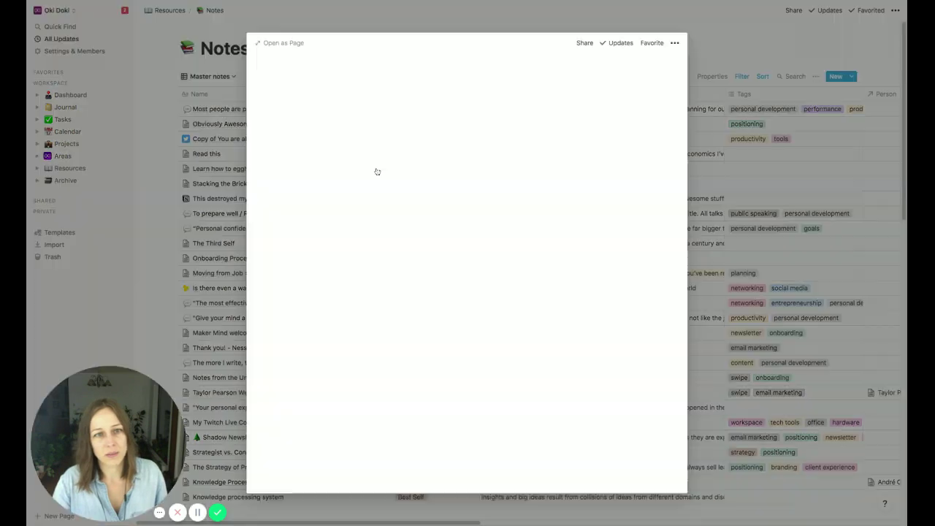
scroll(574, 264, "down", 2)
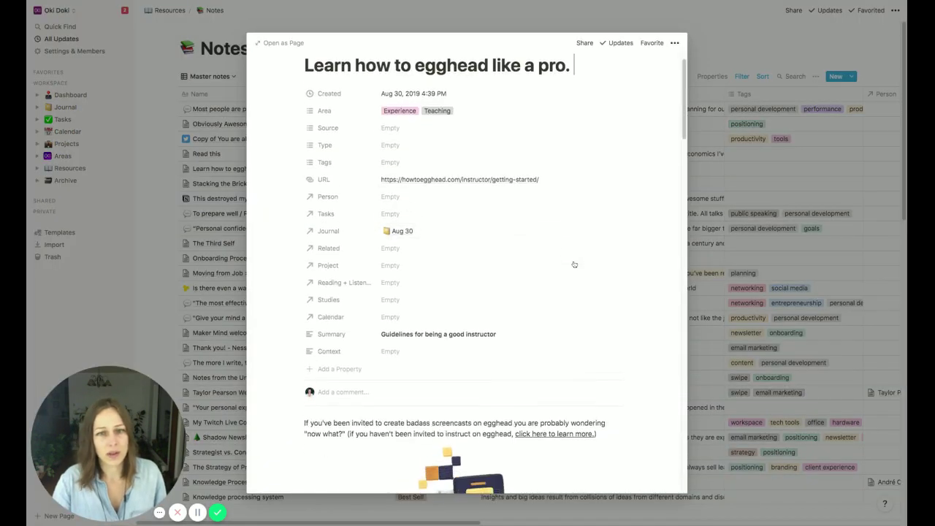
scroll(574, 264, "down", 8)
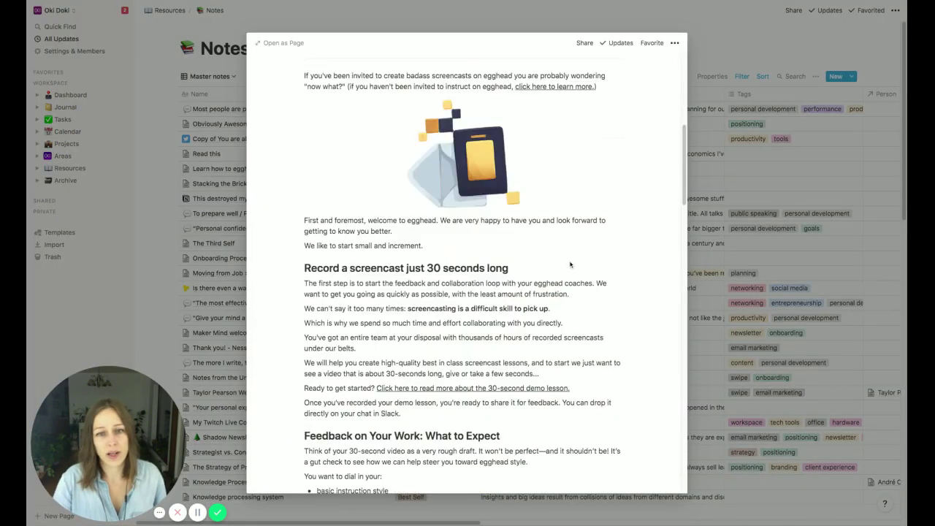
scroll(570, 265, "down", 12)
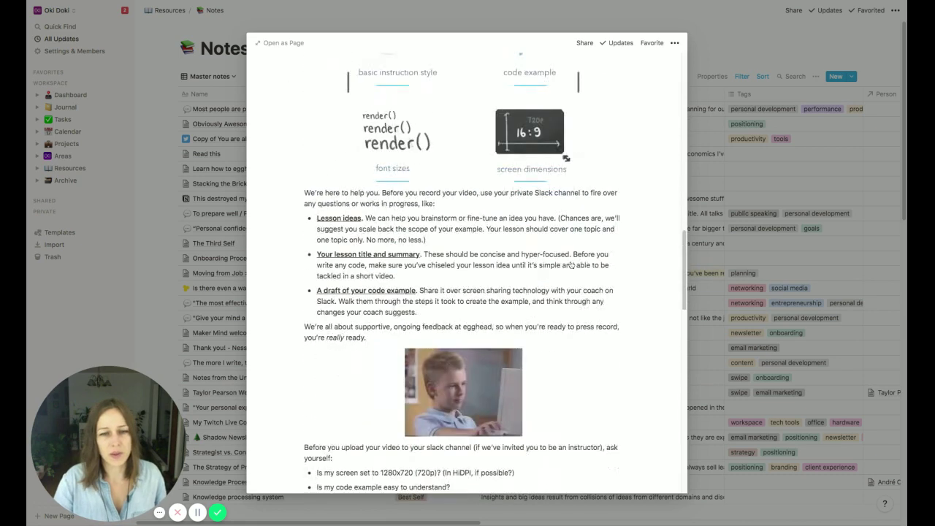
scroll(571, 264, "up", 10)
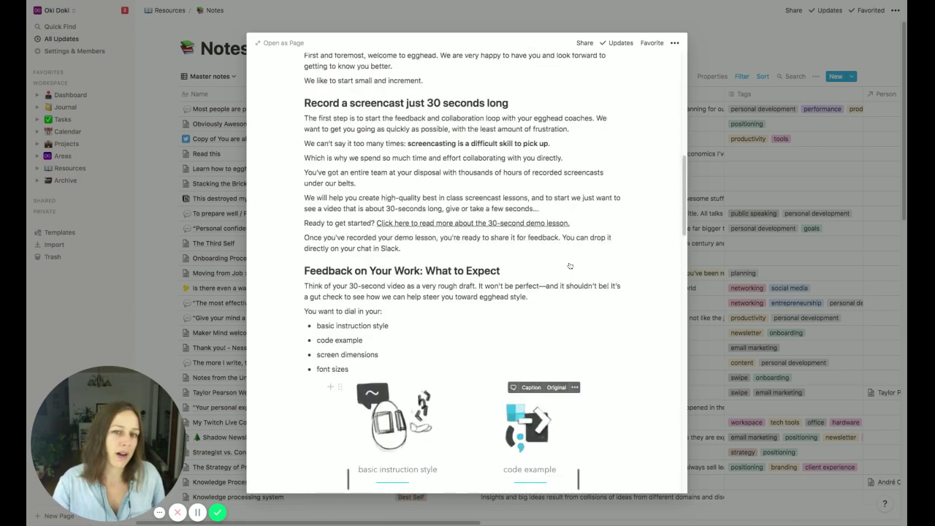
scroll(572, 264, "up", 5)
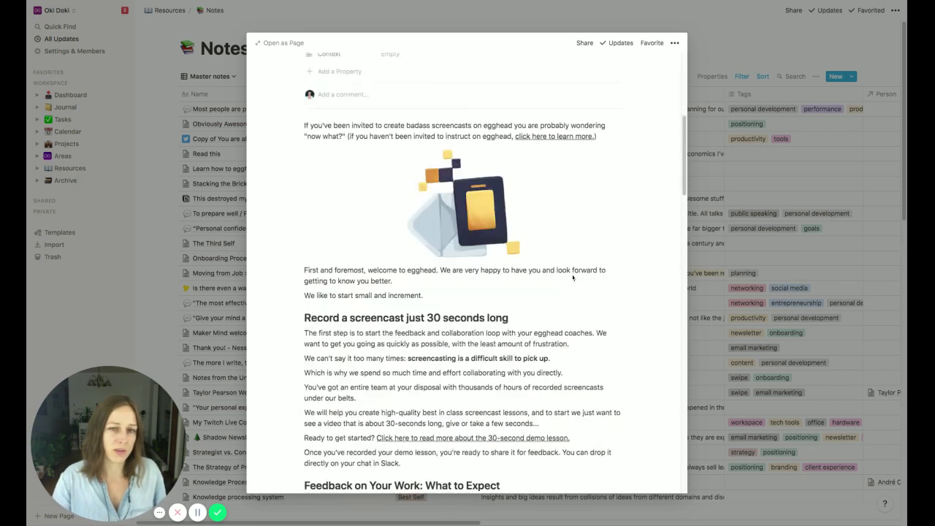
scroll(573, 277, "up", 7)
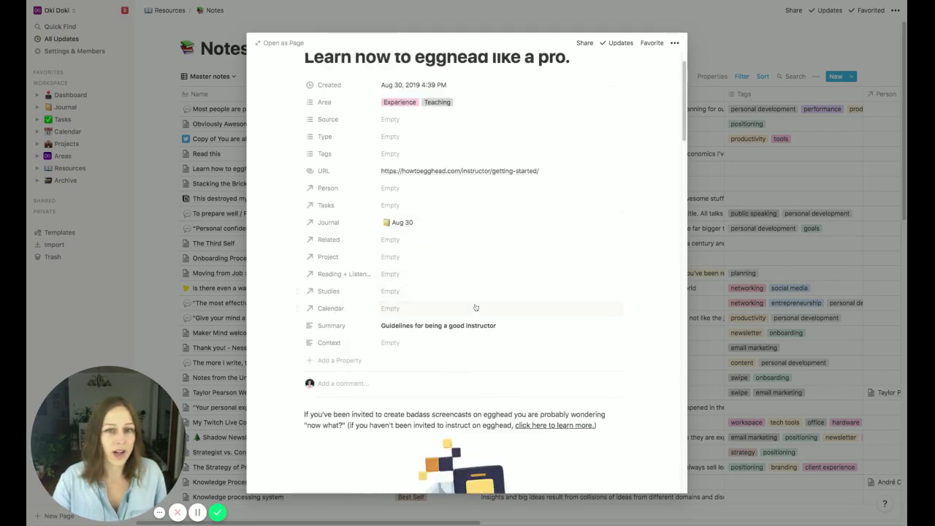
scroll(404, 119, "up", 1)
left_click(245, 85)
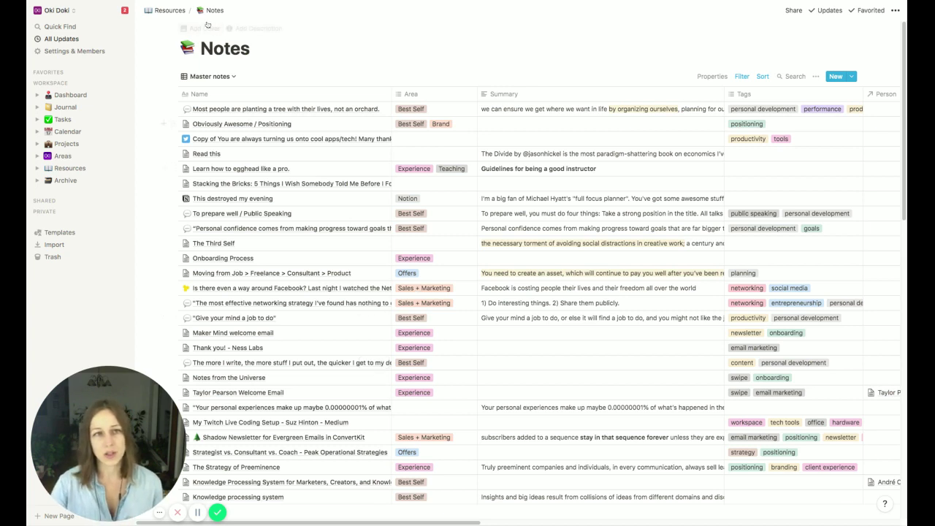
left_click(173, 17)
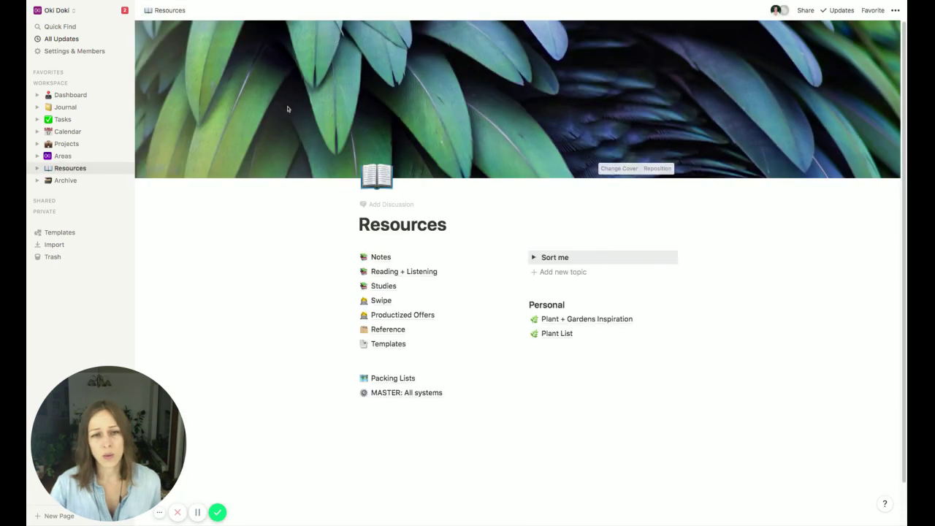
left_click(386, 286)
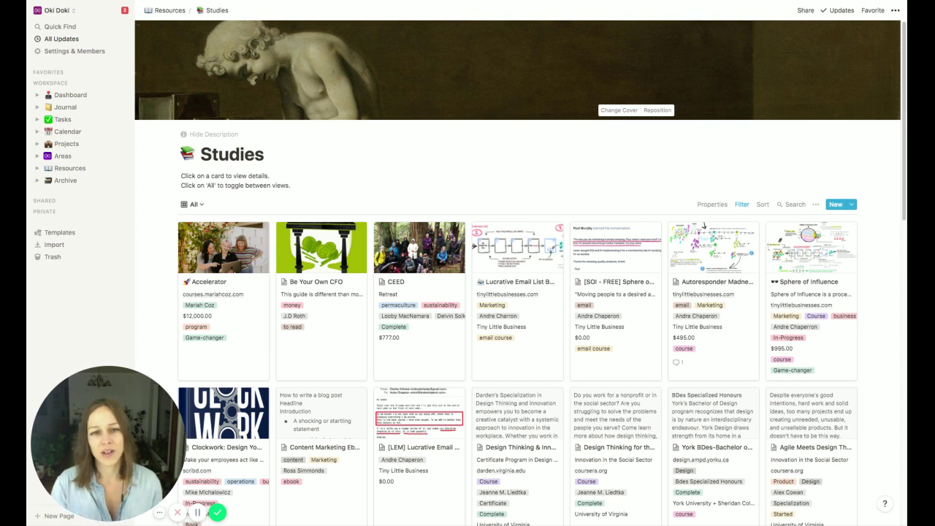
left_click(173, 12)
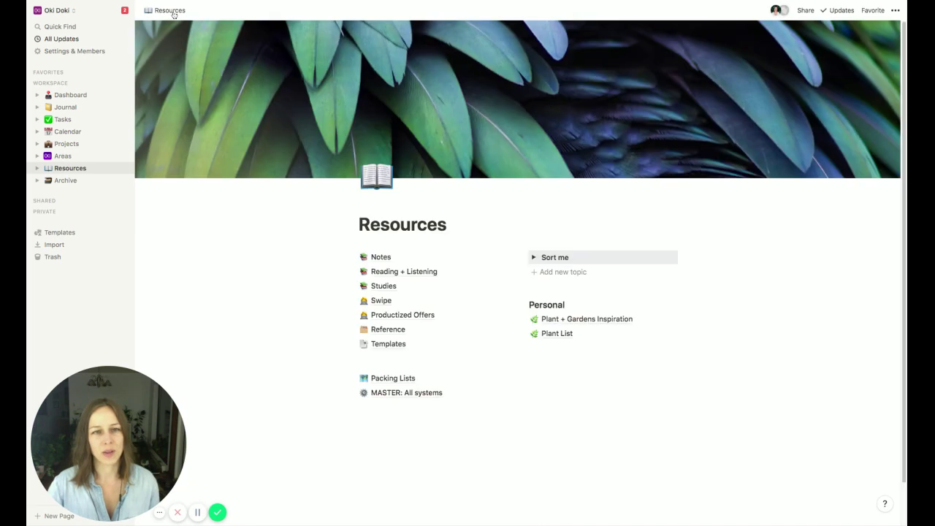